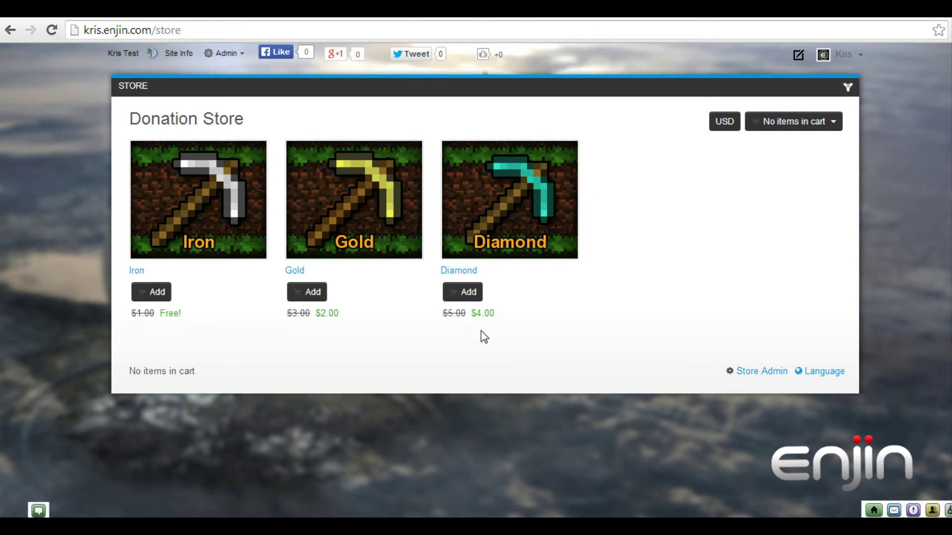
Step: Set the Shop category's cumulative mode to apply to the Minecraft Account and update the category
{"action": "left_click", "coordinate": [779, 371]}
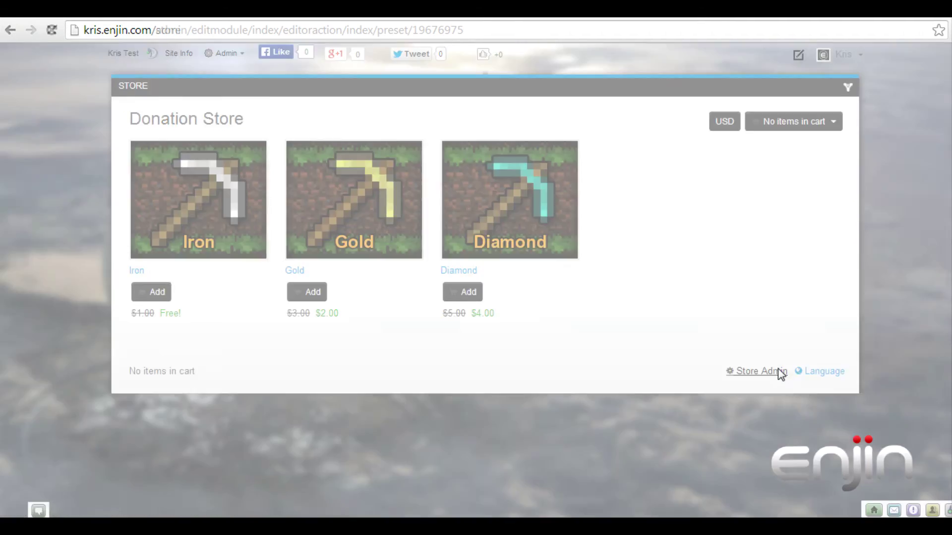
{"action": "scroll", "coordinate": [842, 257], "scroll_direction": "down", "scroll_amount": 2}
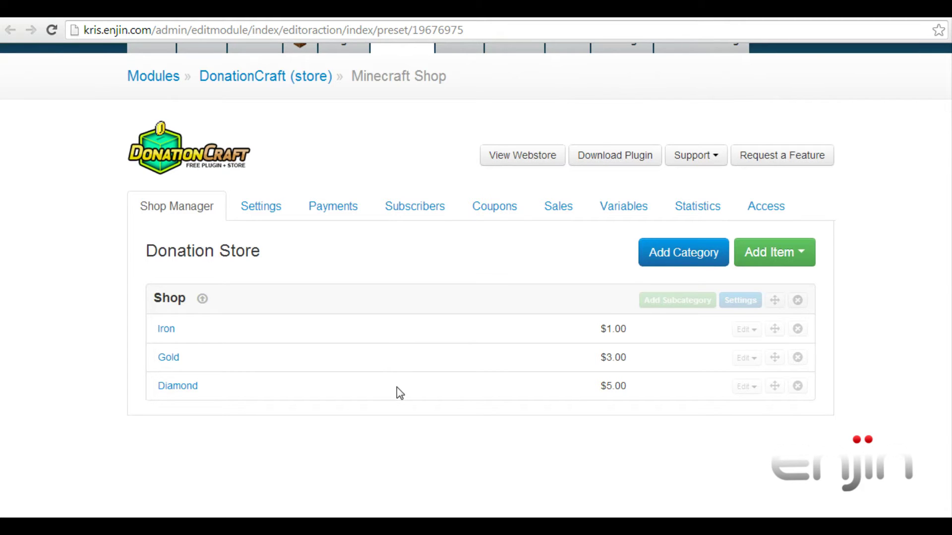
{"action": "left_click", "coordinate": [739, 302]}
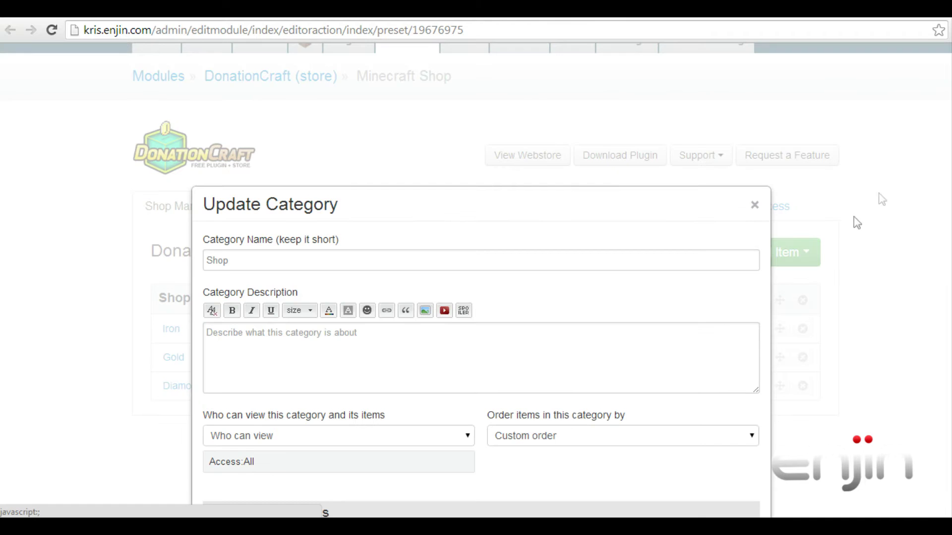
{"action": "scroll", "coordinate": [733, 223], "scroll_direction": "down", "scroll_amount": 6}
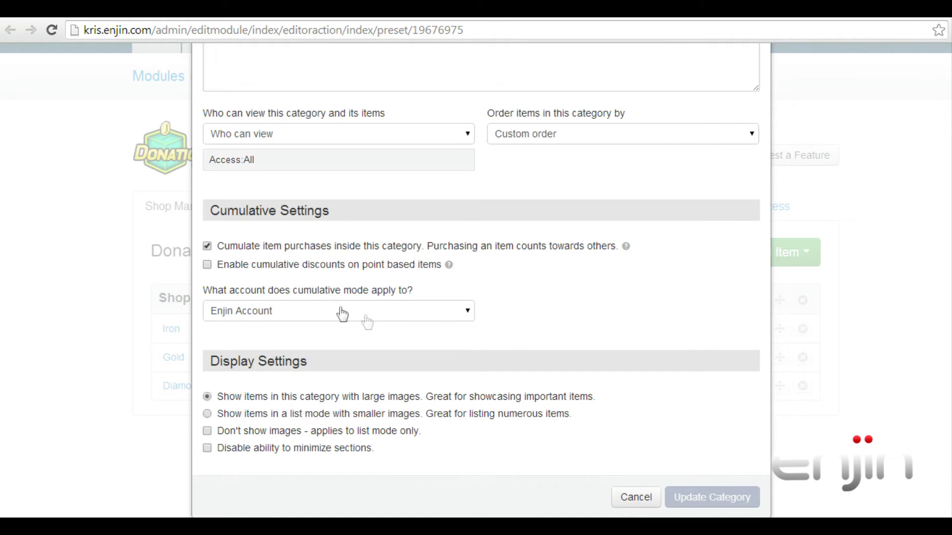
{"action": "left_click", "coordinate": [467, 315]}
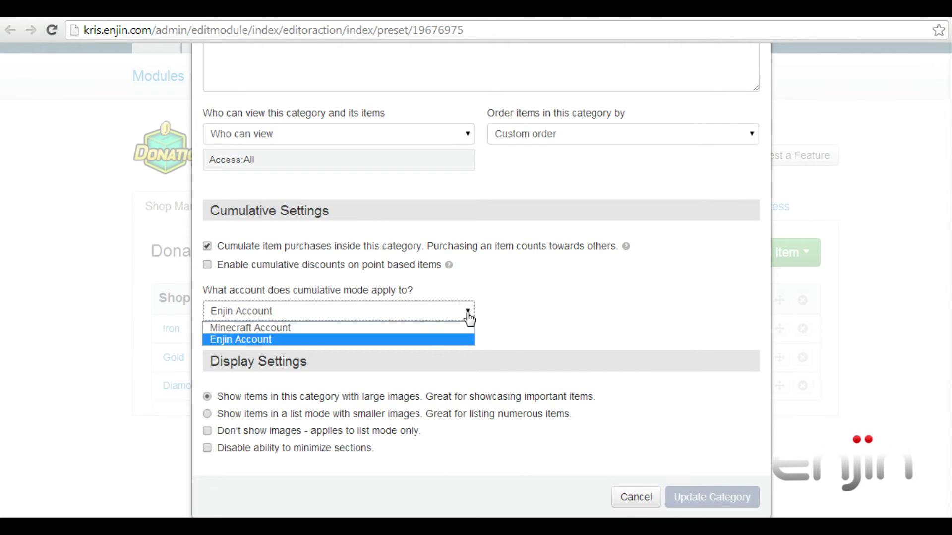
{"action": "left_click", "coordinate": [430, 331]}
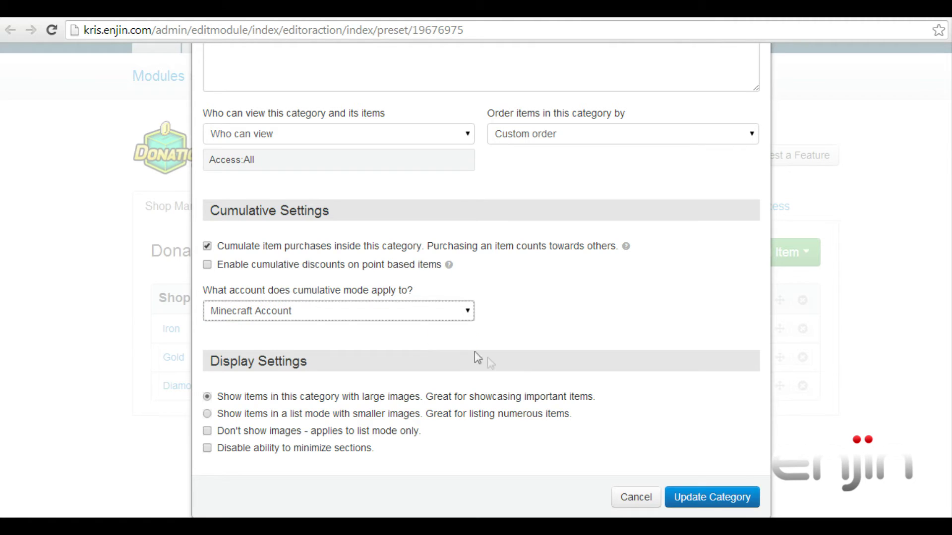
{"action": "left_click", "coordinate": [718, 501]}
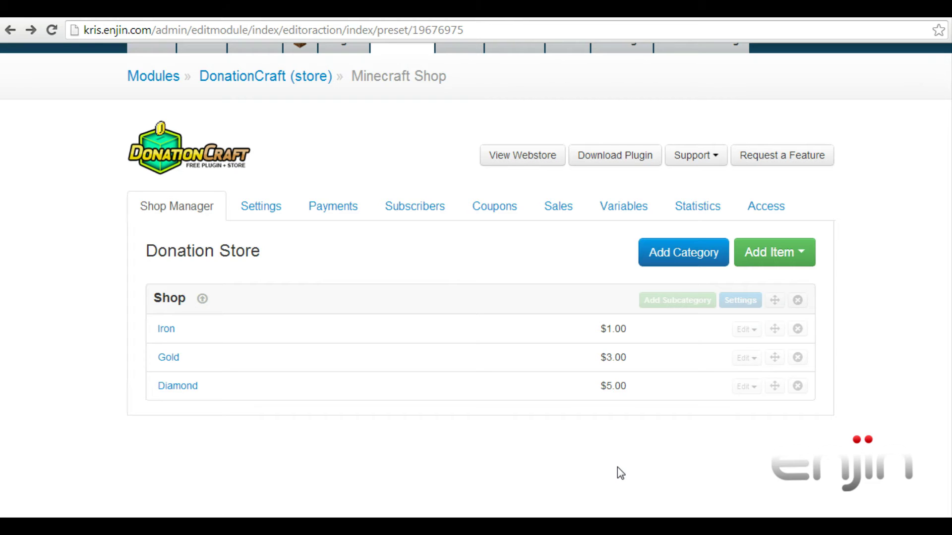
Step: Set Iron to hide once the cumulative total paid meets or exceeds its price, and save
{"action": "left_click", "coordinate": [753, 330]}
{"action": "left_click", "coordinate": [761, 353]}
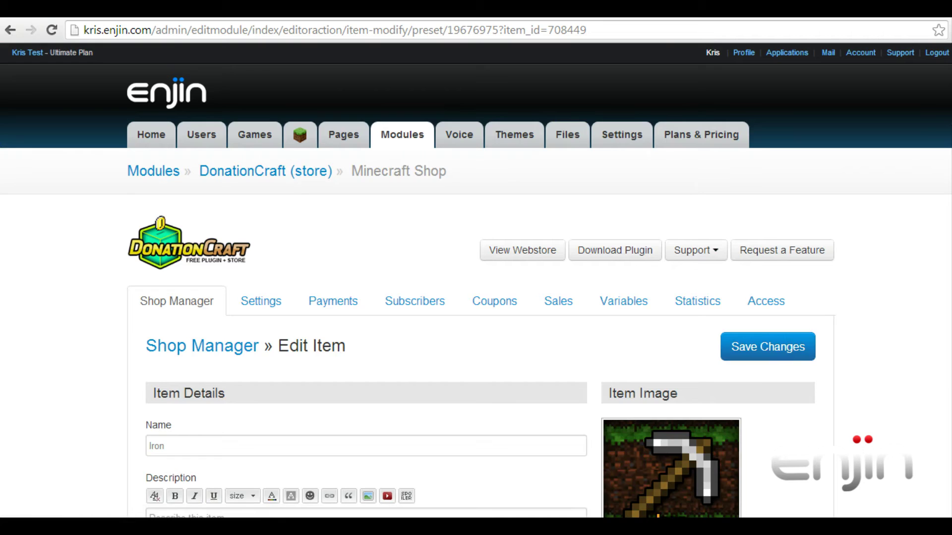
{"action": "scroll", "coordinate": [913, 157], "scroll_direction": "down", "scroll_amount": 1}
{"action": "scroll", "coordinate": [476, 278], "scroll_direction": "down", "scroll_amount": 15}
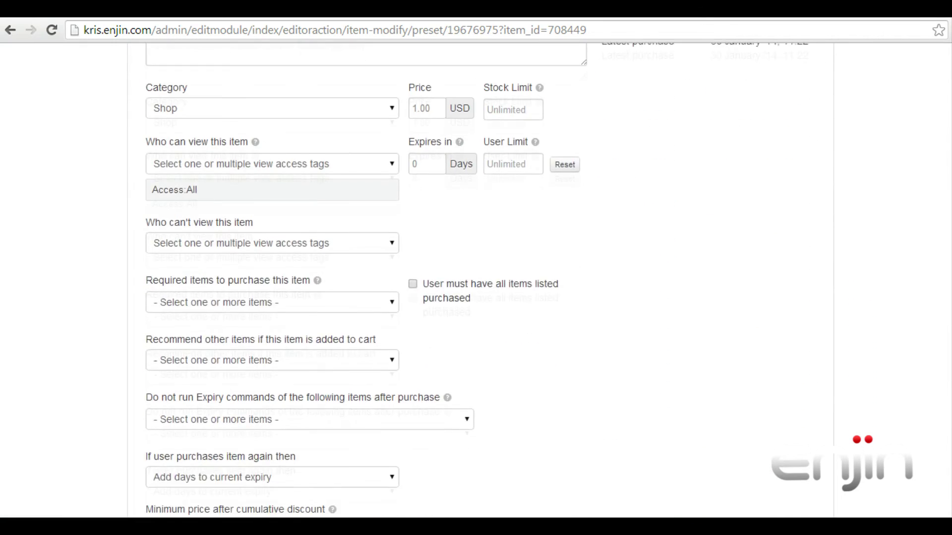
{"action": "scroll", "coordinate": [475, 278], "scroll_direction": "down", "scroll_amount": 1}
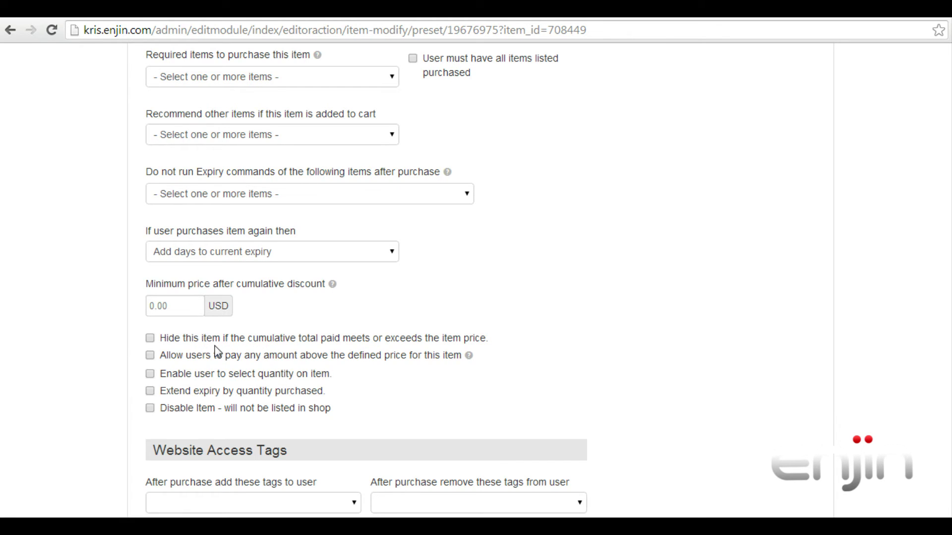
{"action": "left_click", "coordinate": [150, 338]}
{"action": "scroll", "coordinate": [941, 271], "scroll_direction": "down", "scroll_amount": 15}
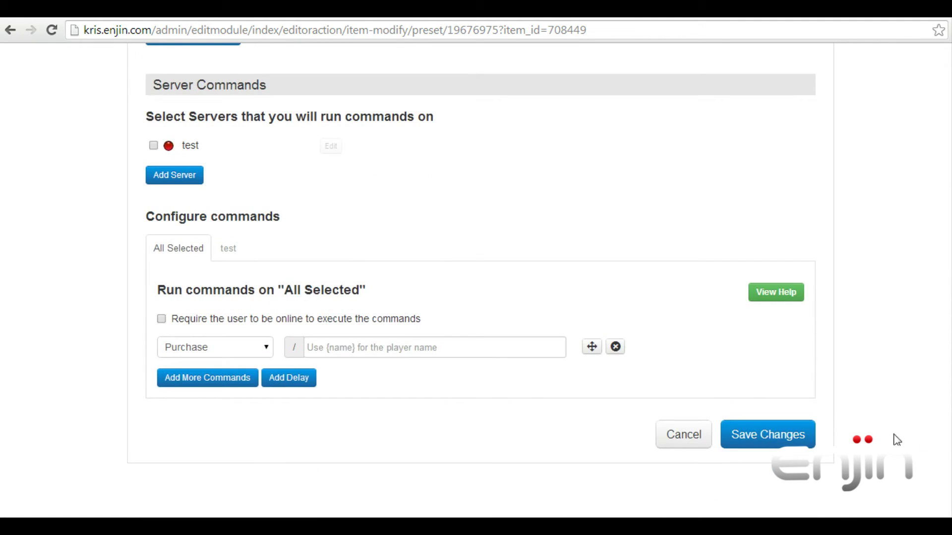
{"action": "left_click", "coordinate": [784, 436]}
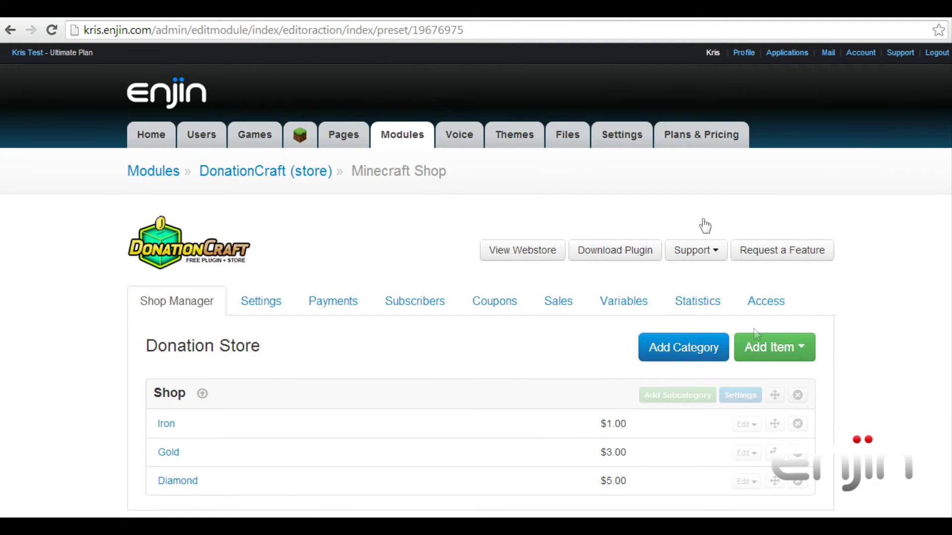
{"action": "left_click", "coordinate": [502, 19]}
{"action": "right_click", "coordinate": [622, 226]}
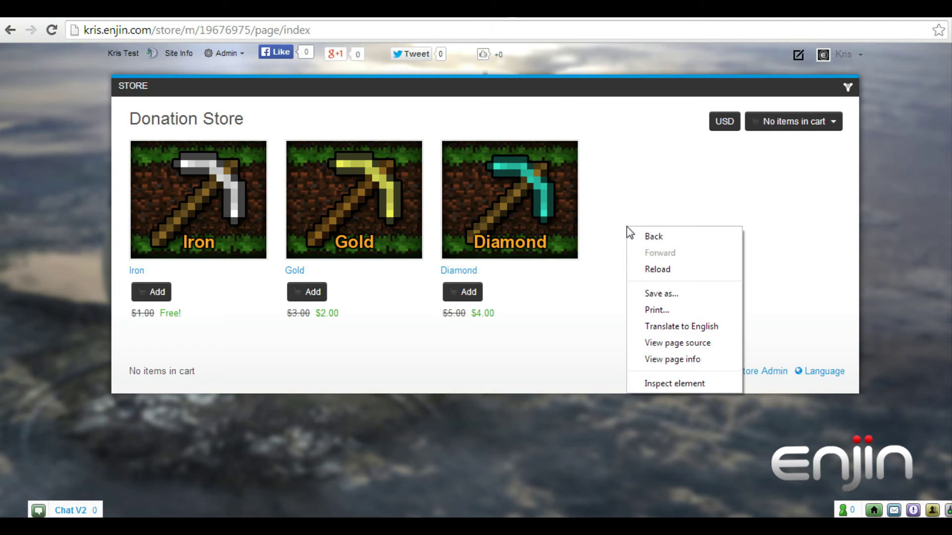
{"action": "left_click", "coordinate": [659, 269]}
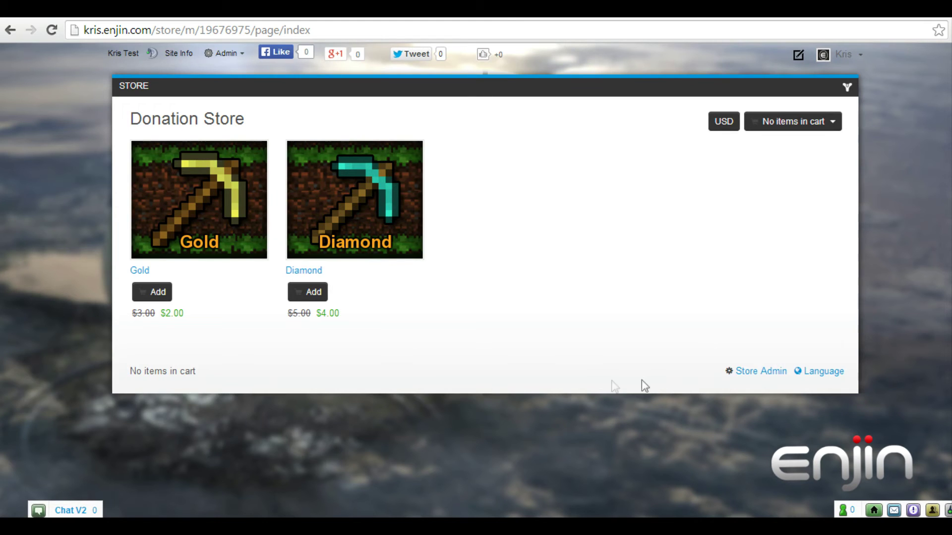
{"action": "left_click", "coordinate": [760, 372]}
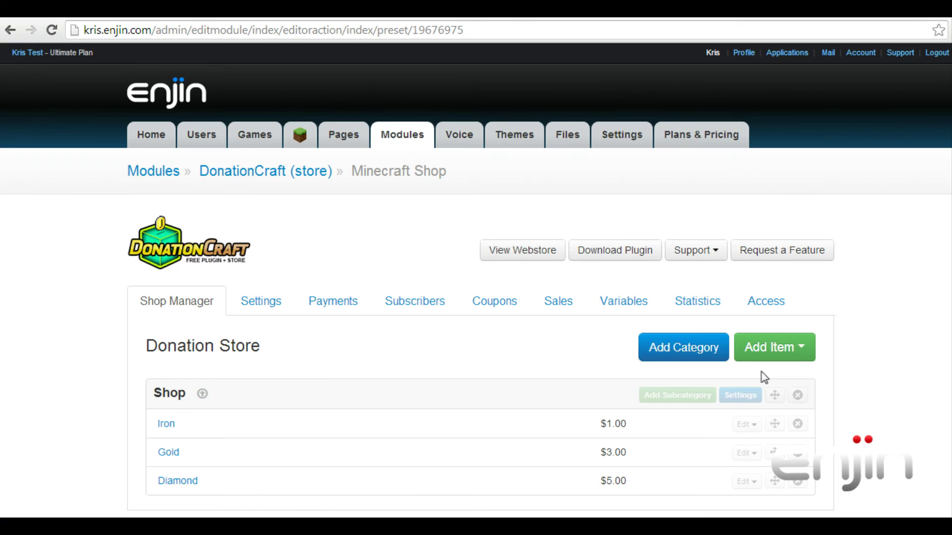
{"action": "scroll", "coordinate": [761, 372], "scroll_direction": "down", "scroll_amount": 2}
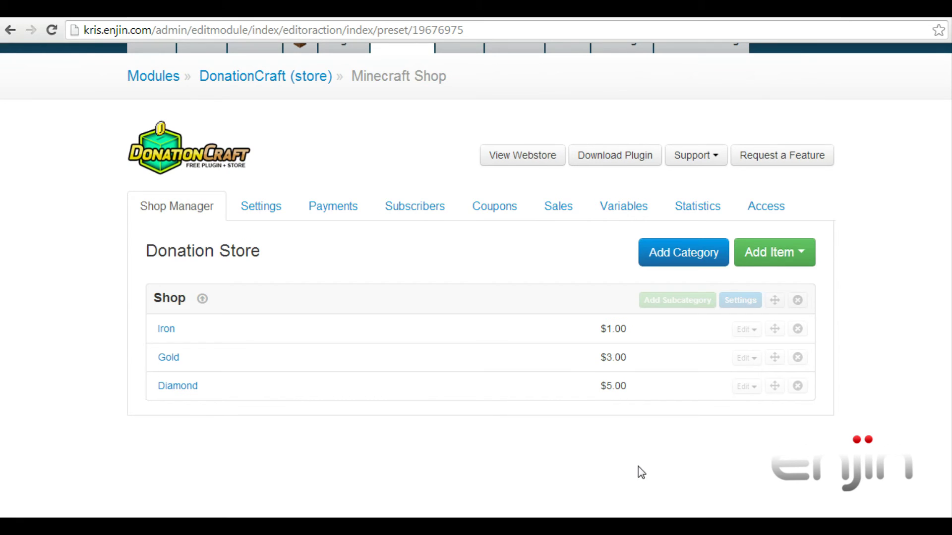
Step: Create a '10% off' sale on Diamond, disabled for users already receiving cumulative discounts
{"action": "left_click", "coordinate": [568, 214]}
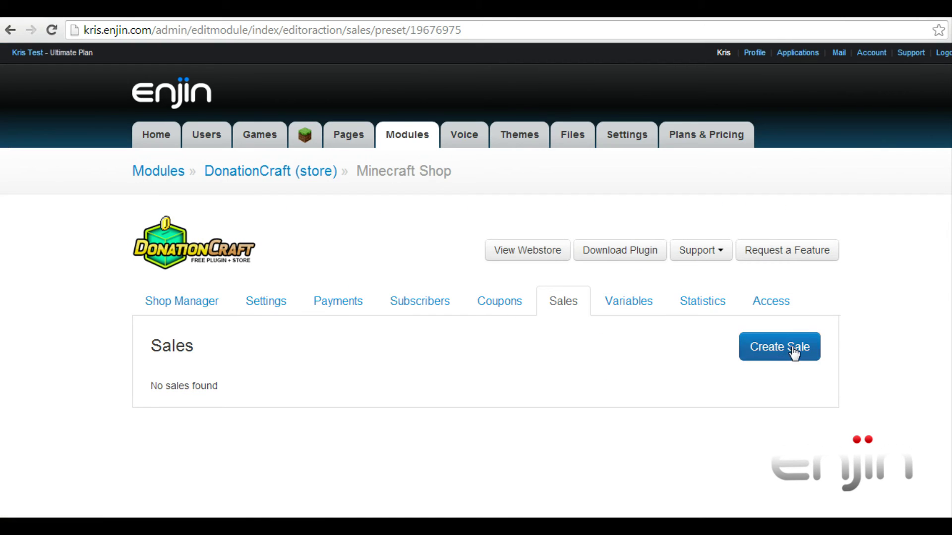
{"action": "left_click", "coordinate": [793, 352]}
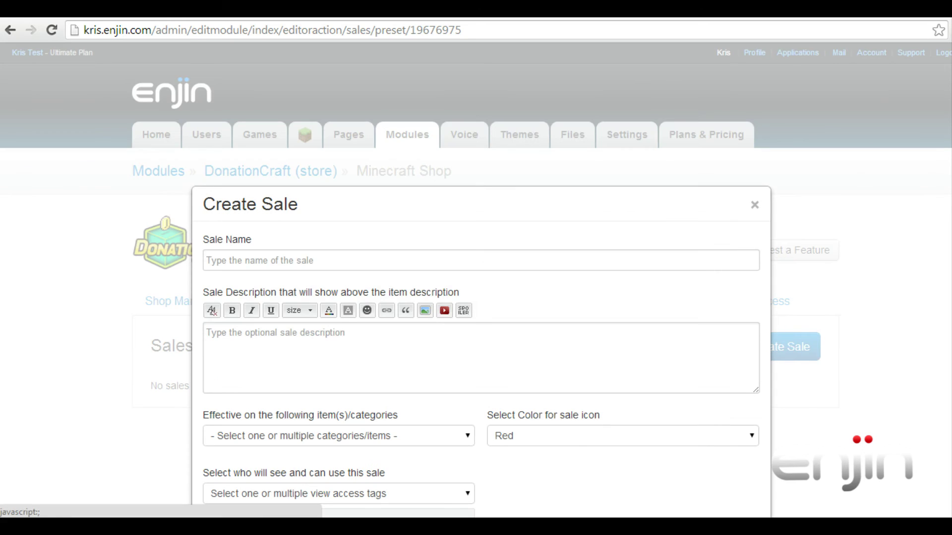
{"action": "type", "text": "1"}
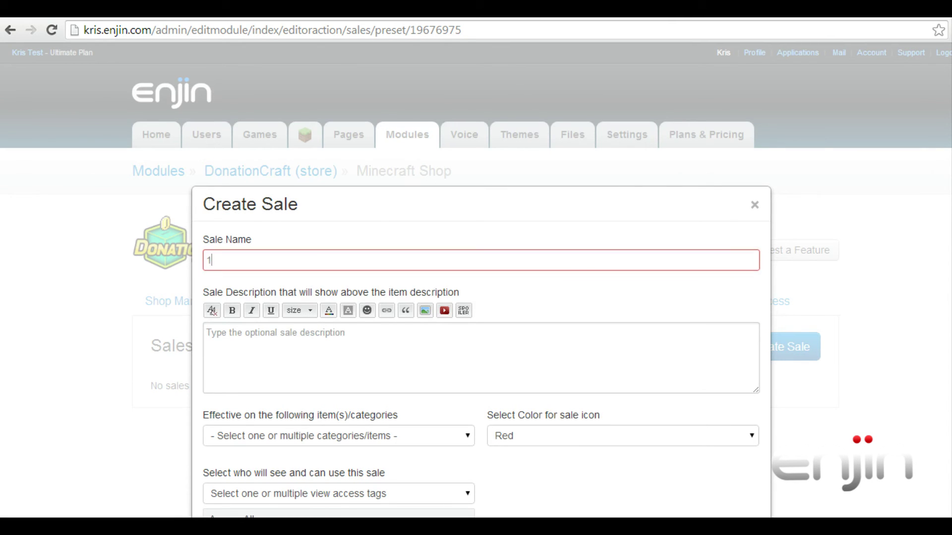
{"action": "type", "text": "0% off"}
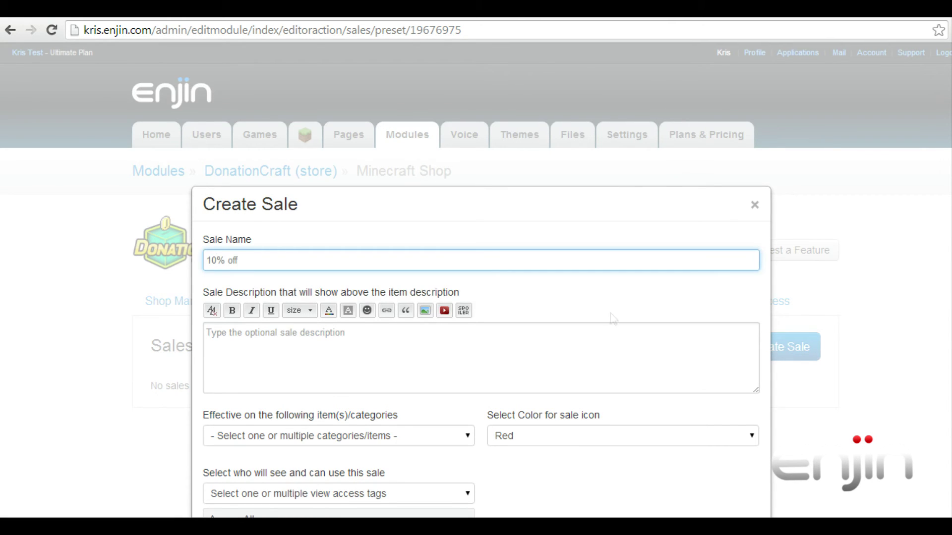
{"action": "scroll", "coordinate": [615, 319], "scroll_direction": "down", "scroll_amount": 3}
{"action": "left_click", "coordinate": [422, 297]}
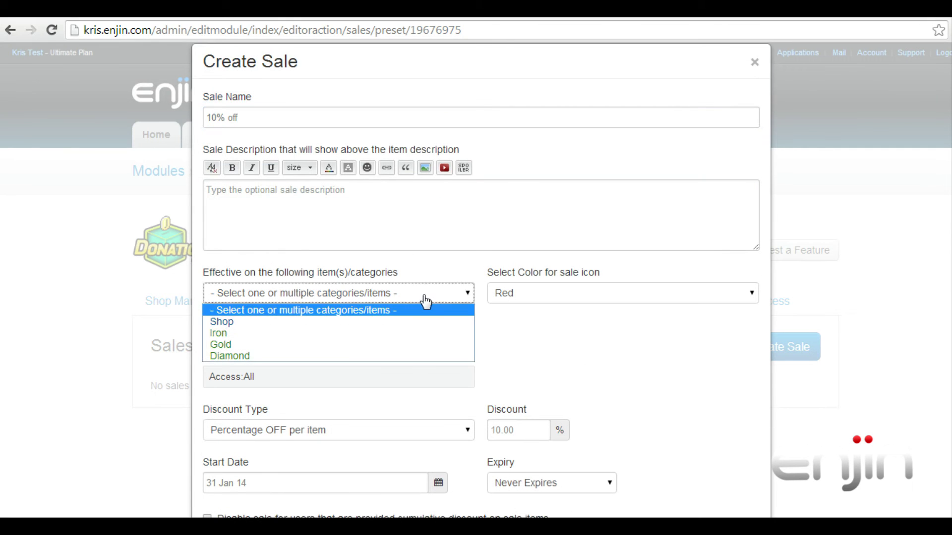
{"action": "left_click", "coordinate": [390, 355]}
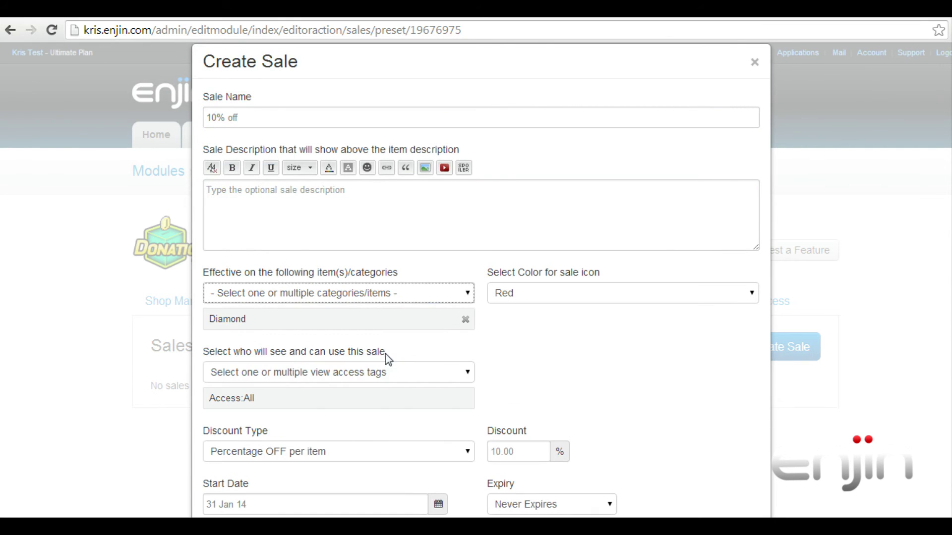
{"action": "scroll", "coordinate": [602, 350], "scroll_direction": "down", "scroll_amount": 5}
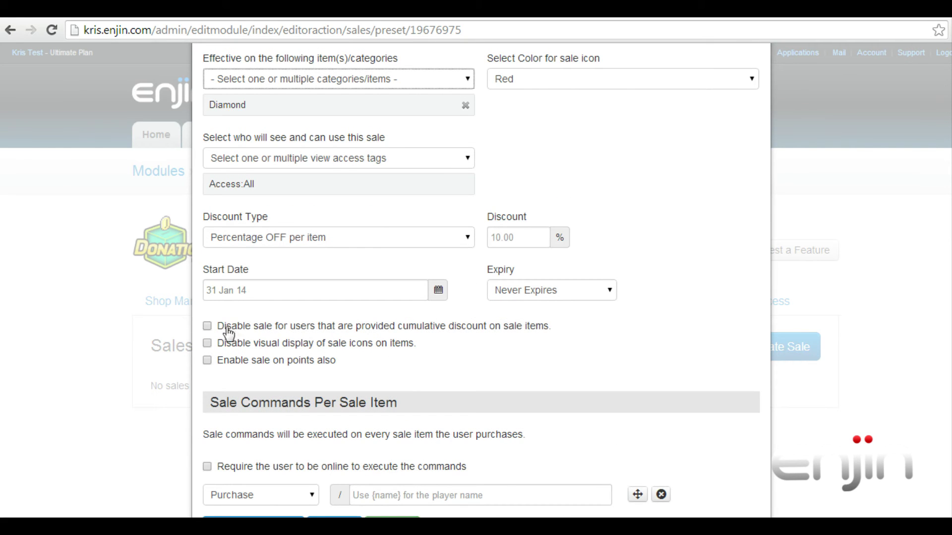
{"action": "left_click", "coordinate": [208, 327]}
{"action": "scroll", "coordinate": [587, 355], "scroll_direction": "down", "scroll_amount": 2}
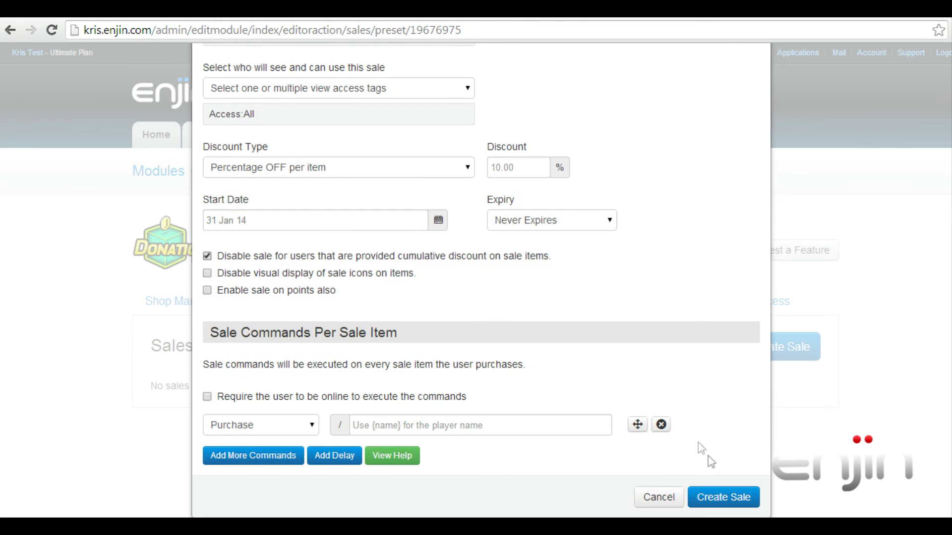
{"action": "left_click", "coordinate": [722, 497]}
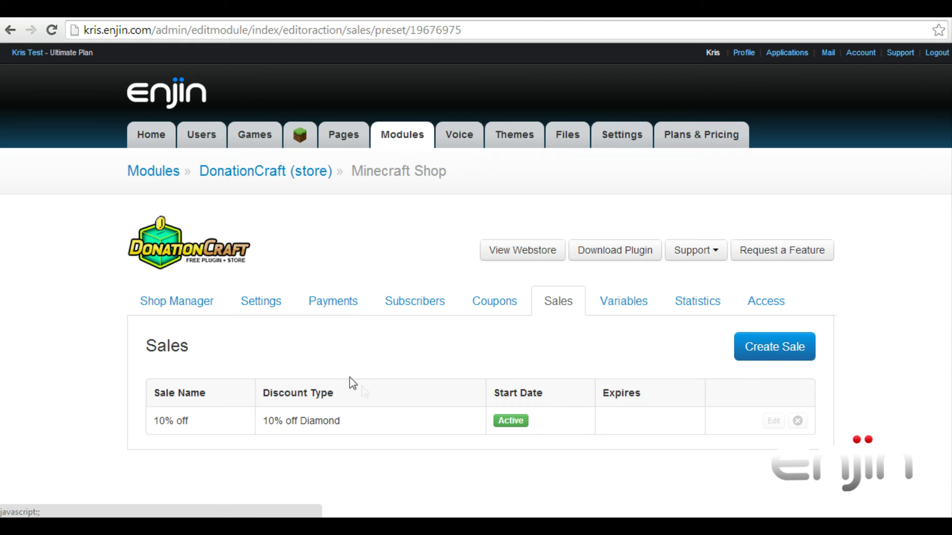
{"action": "left_click", "coordinate": [261, 306]}
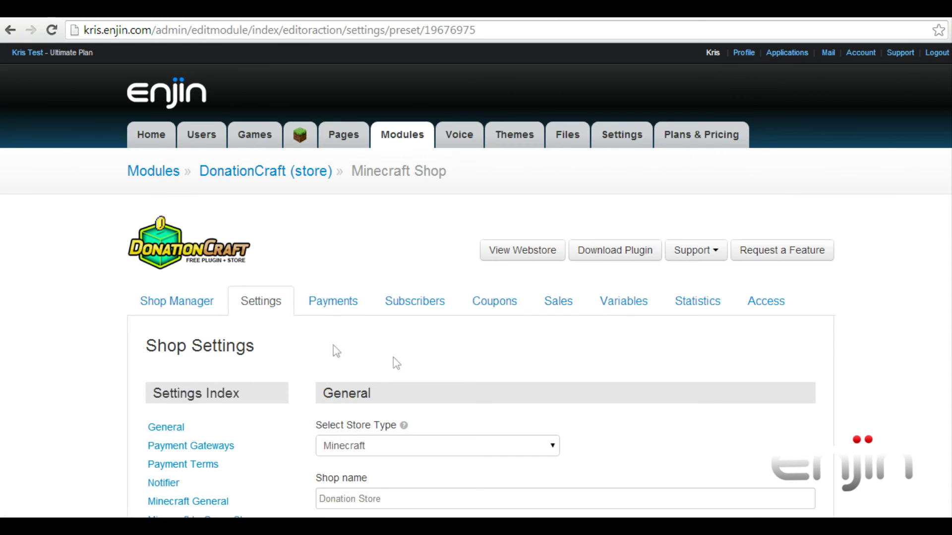
Step: Scroll through the General, Payment Terms and Notifier settings to review them
{"action": "scroll", "coordinate": [573, 368], "scroll_direction": "down", "scroll_amount": 9}
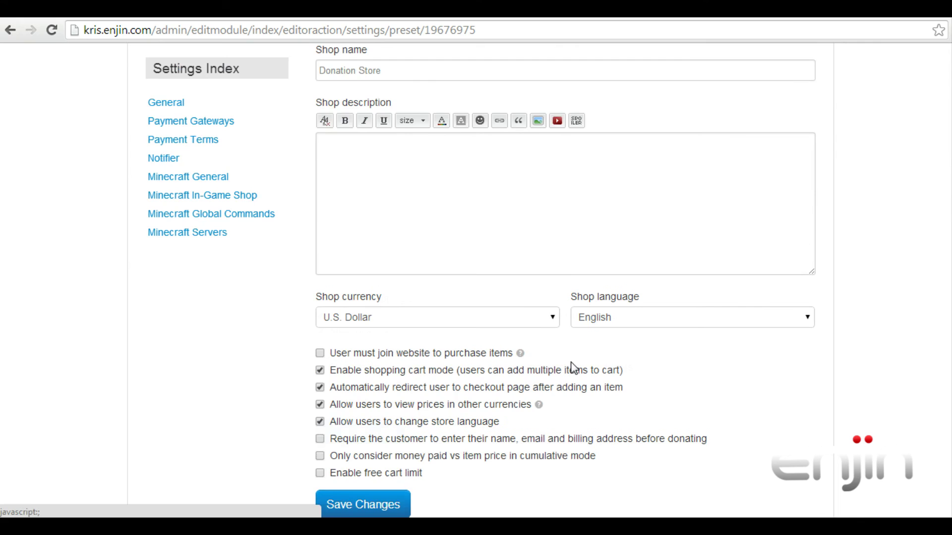
{"action": "scroll", "coordinate": [572, 368], "scroll_direction": "down", "scroll_amount": 2}
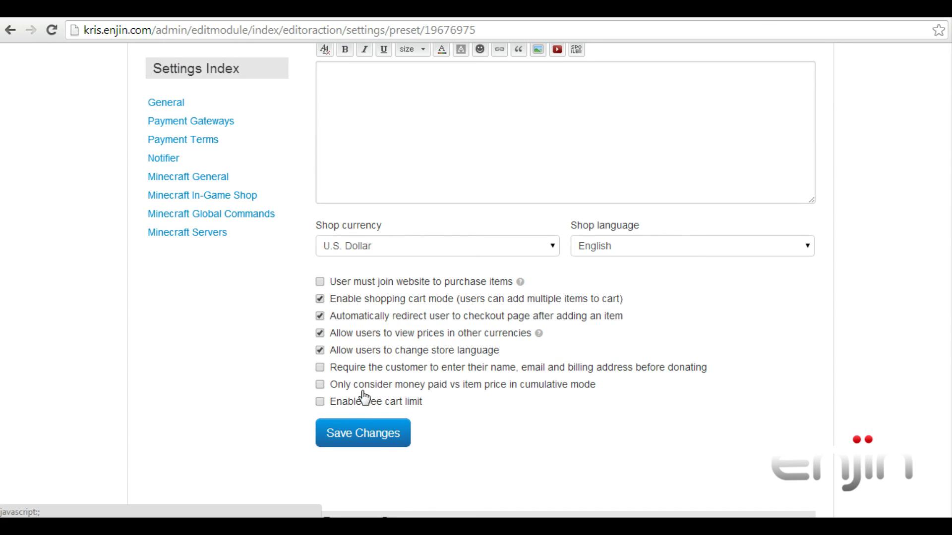
{"action": "scroll", "coordinate": [364, 397], "scroll_direction": "down", "scroll_amount": 20}
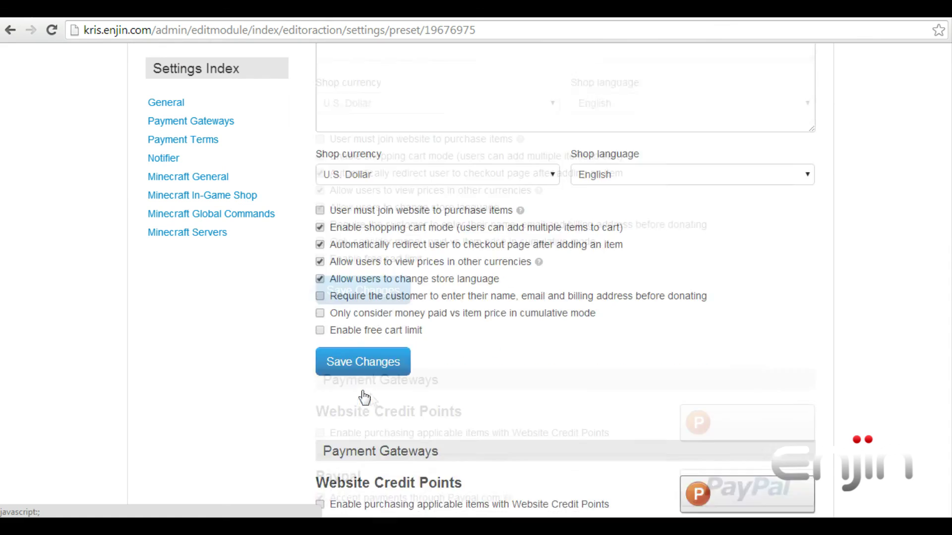
{"action": "scroll", "coordinate": [451, 392], "scroll_direction": "down", "scroll_amount": 16}
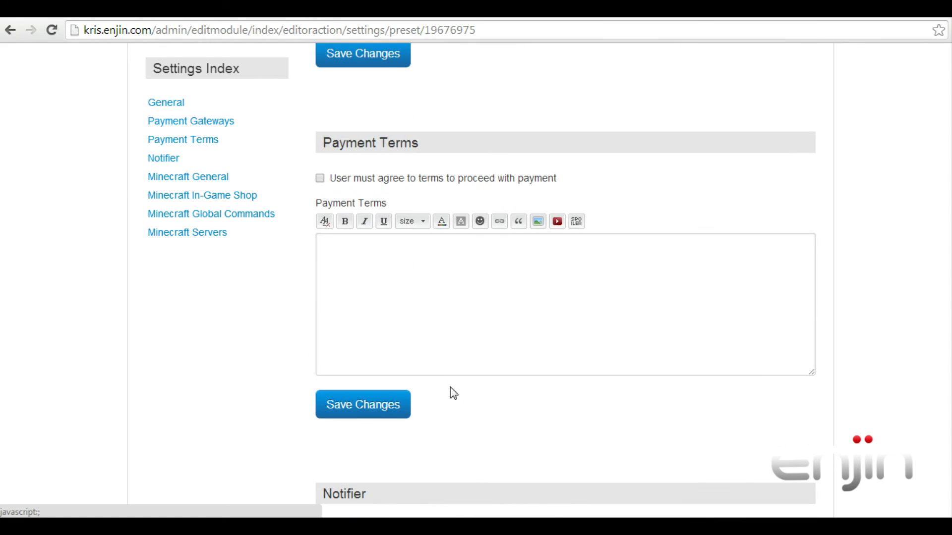
{"action": "scroll", "coordinate": [450, 388], "scroll_direction": "down", "scroll_amount": 15}
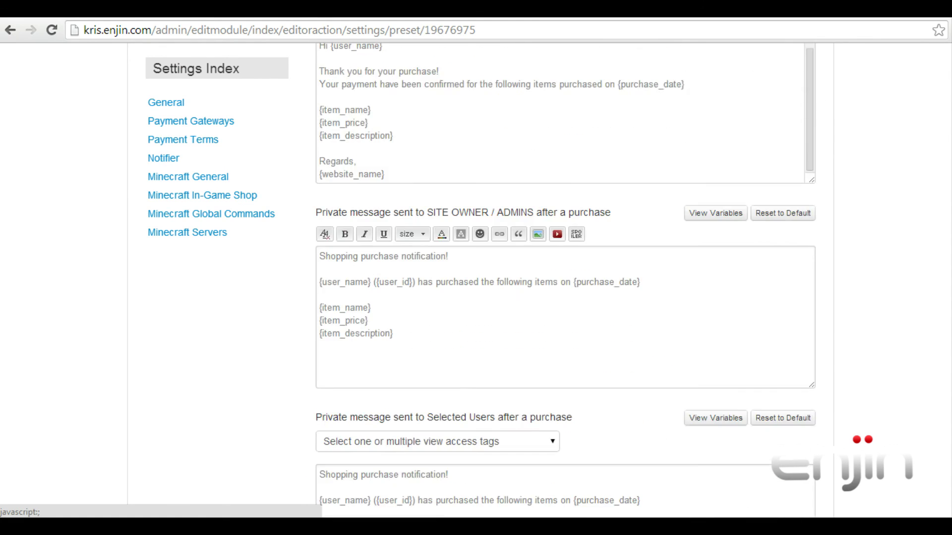